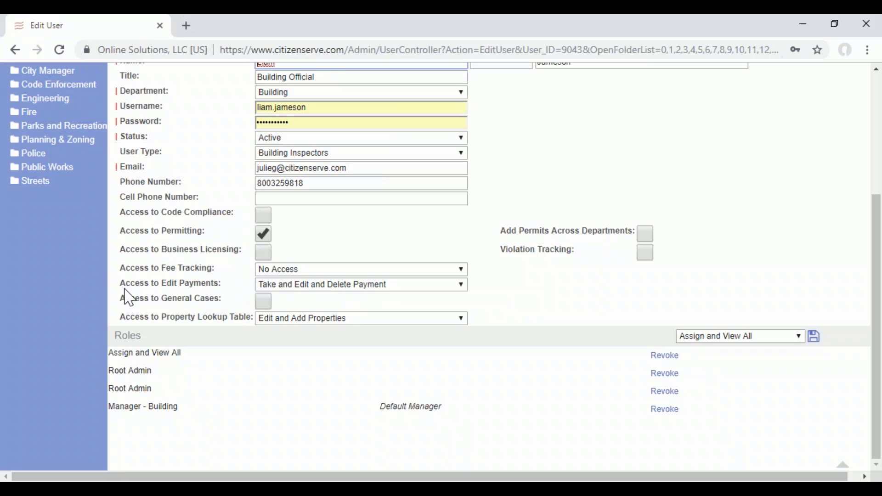
# Review the Access to Fee Tracking and Access to Edit Payments options in the building official's user profile.
pyautogui.moveTo(118, 268); pyautogui.dragTo(216, 271)
pyautogui.click(289, 271)
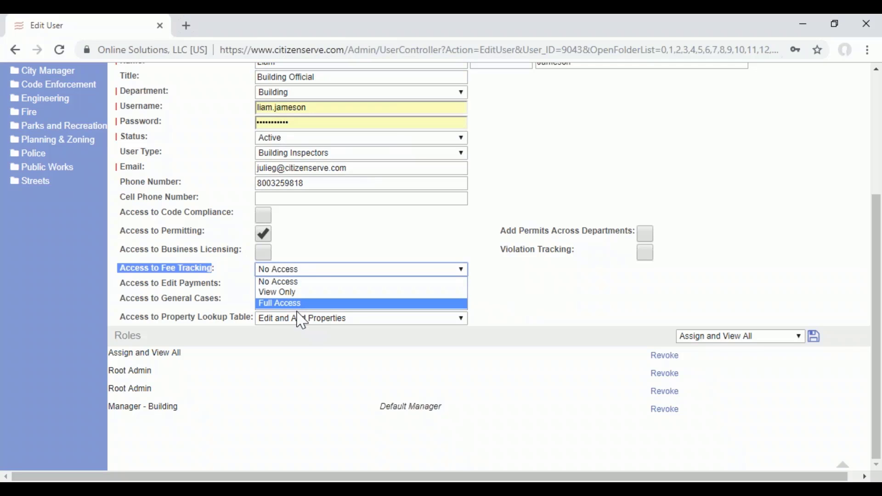
pyautogui.click(307, 282)
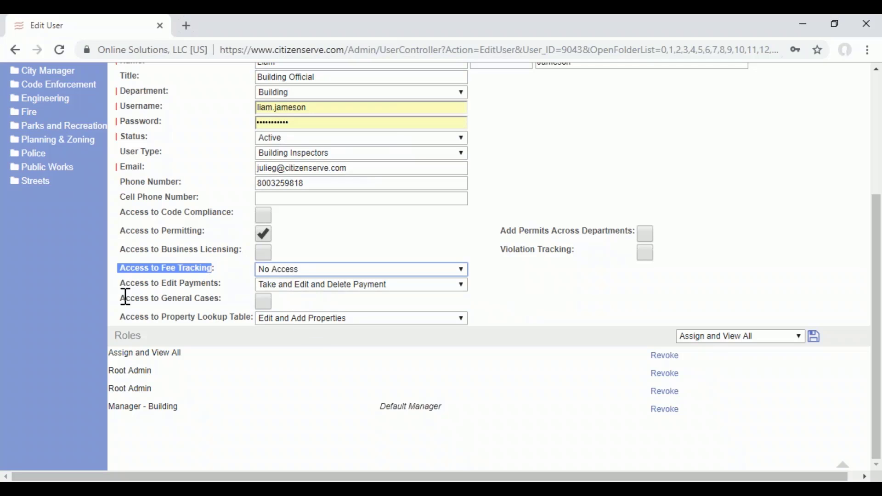
pyautogui.moveTo(121, 281); pyautogui.dragTo(260, 289)
pyautogui.click(310, 286)
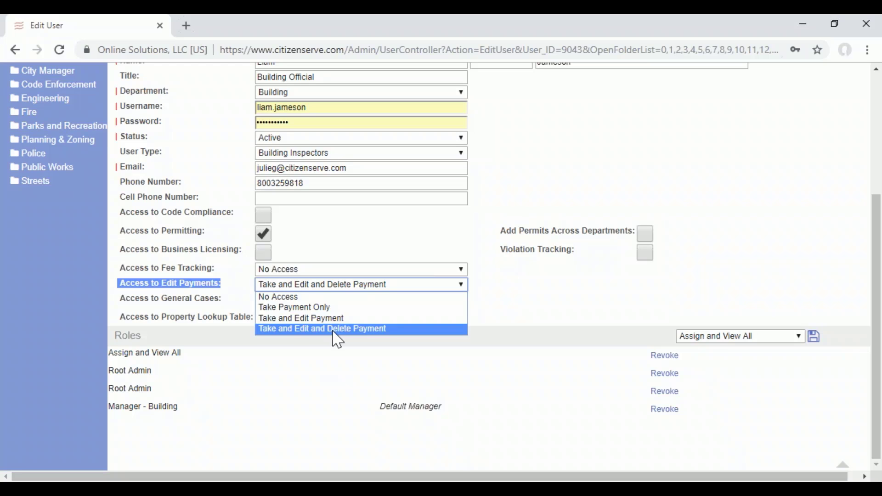
pyautogui.click(508, 273)
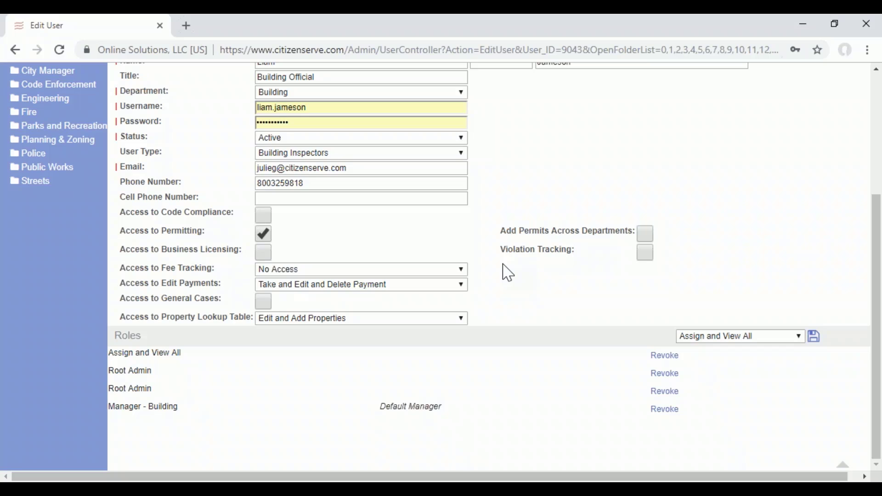
pyautogui.moveTo(122, 270); pyautogui.dragTo(206, 269)
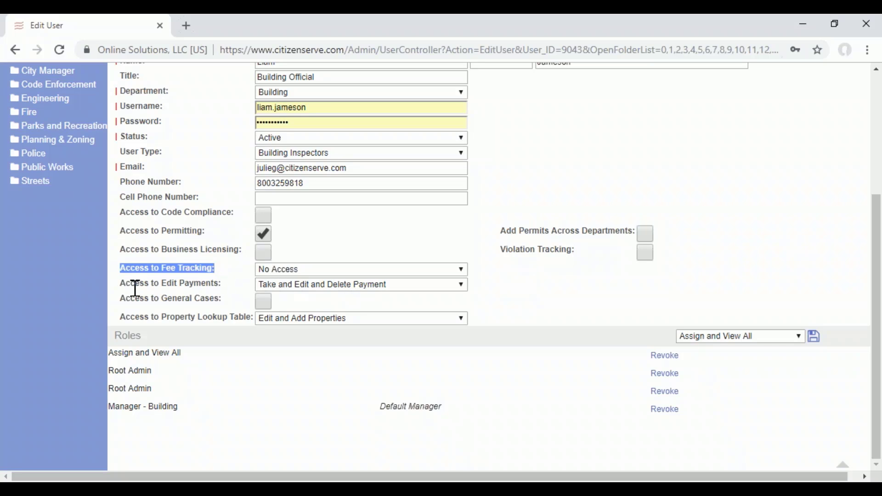
pyautogui.moveTo(118, 284); pyautogui.dragTo(229, 293)
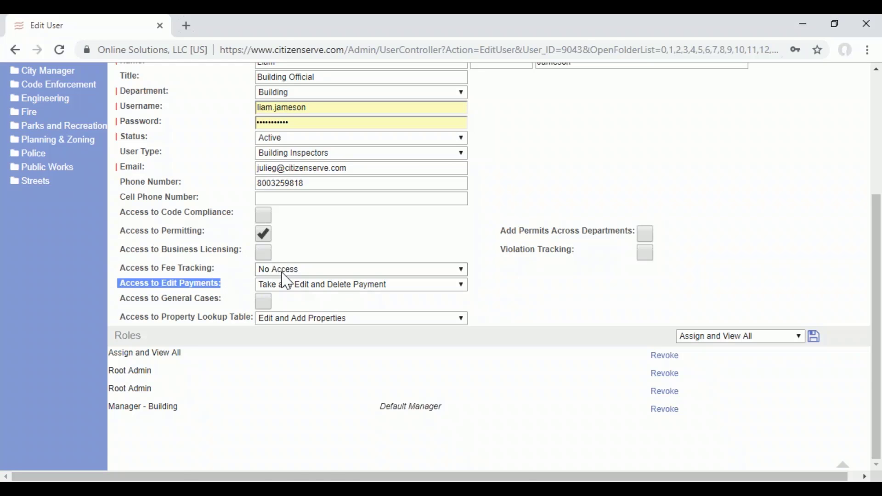
# Open building permit B19-000012 from the calendar on the home page and go to its Payments section.
pyautogui.scroll(5, 286, 281)
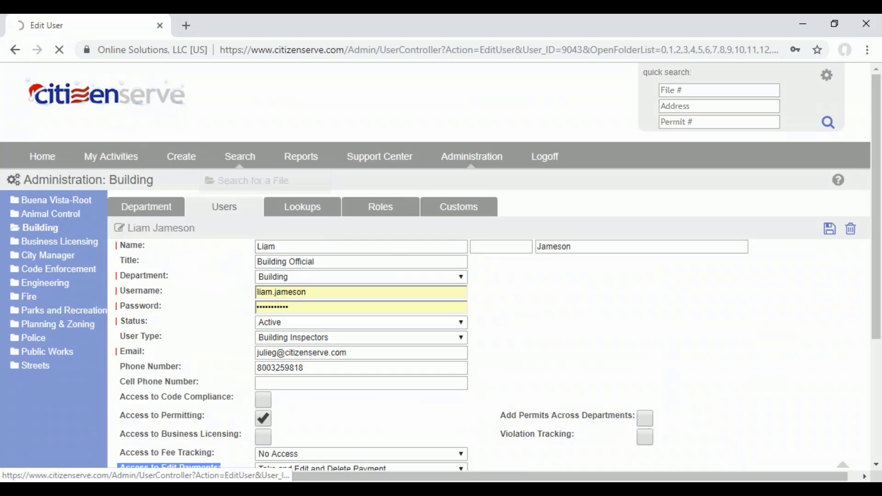
pyautogui.moveTo(238, 161)
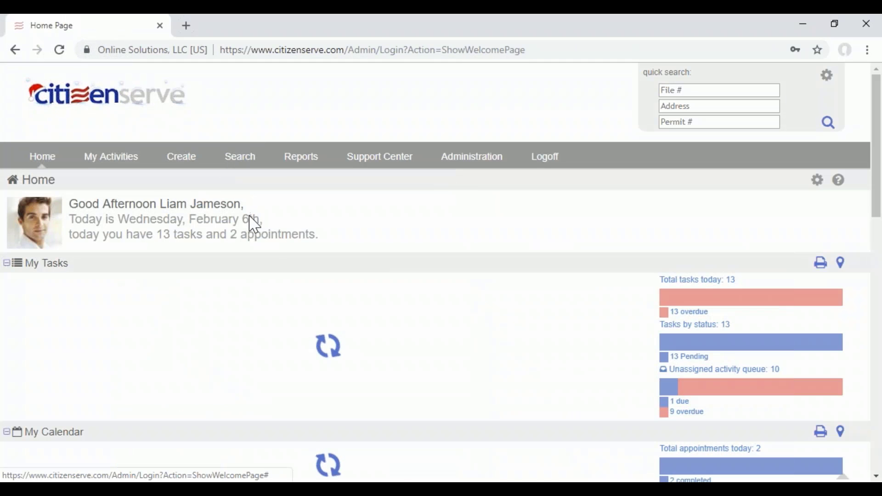
pyautogui.scroll(-1, 281, 248)
pyautogui.scroll(-2, 282, 252)
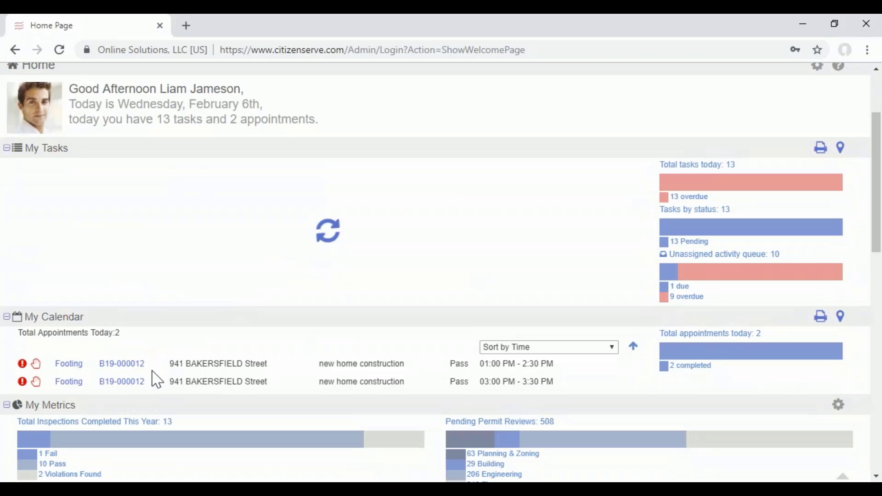
pyautogui.click(125, 385)
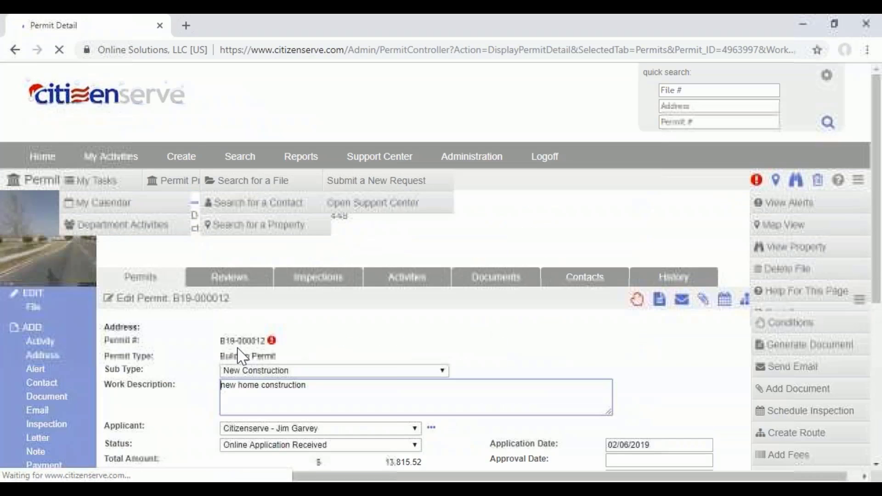
pyautogui.scroll(-14, 532, 309)
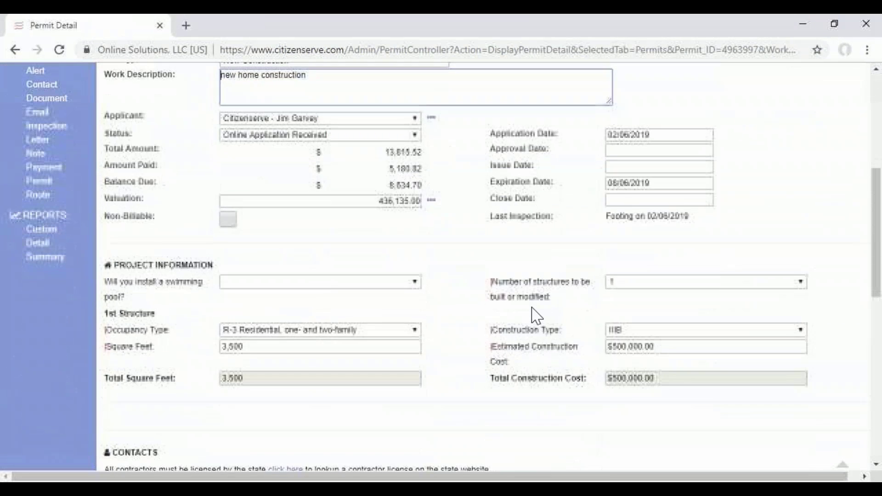
pyautogui.scroll(-1, 546, 314)
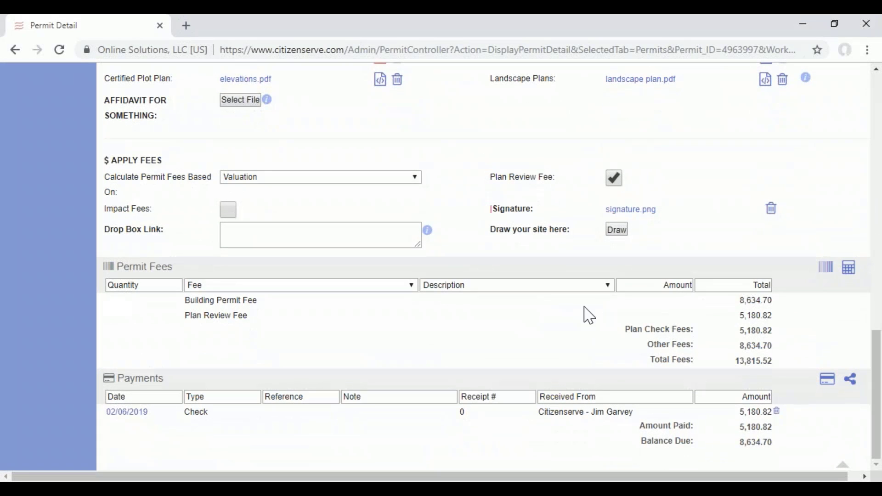
# Add a check payment of 2000.00 received from Acme Construction to the permit and save it.
pyautogui.click(829, 382)
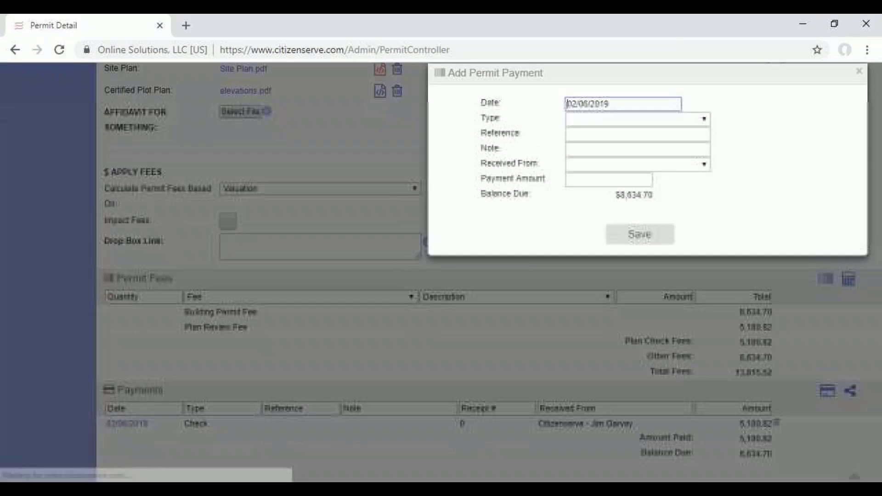
pyautogui.click(644, 120)
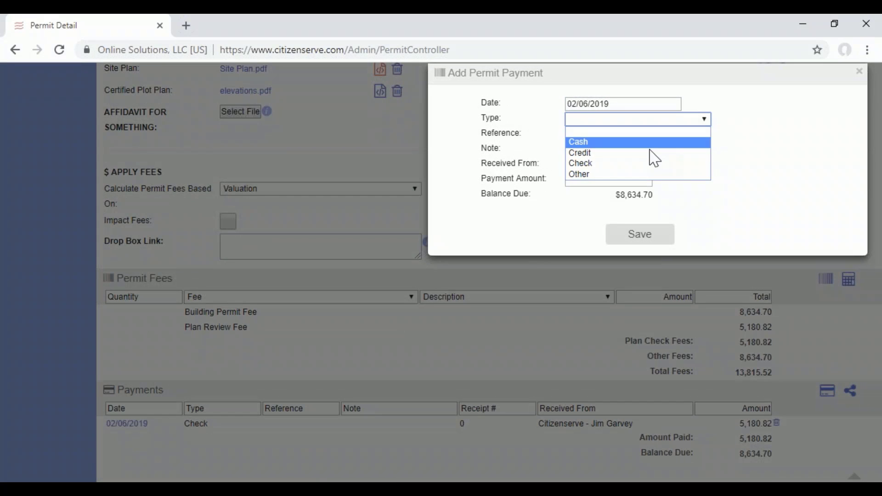
pyautogui.click(658, 164)
pyautogui.click(664, 166)
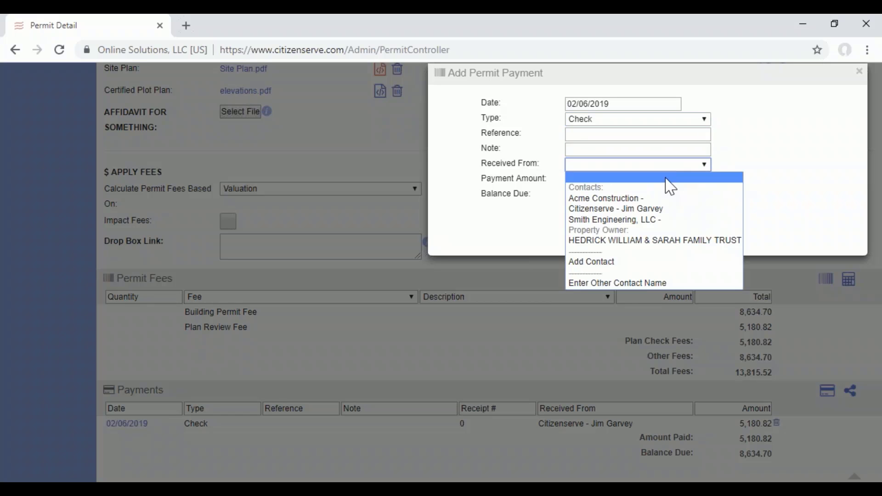
pyautogui.click(615, 198)
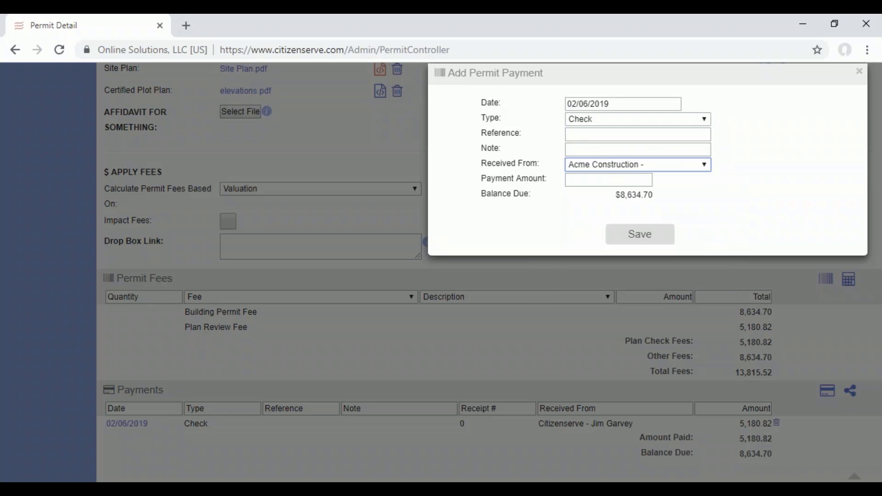
pyautogui.click(638, 183)
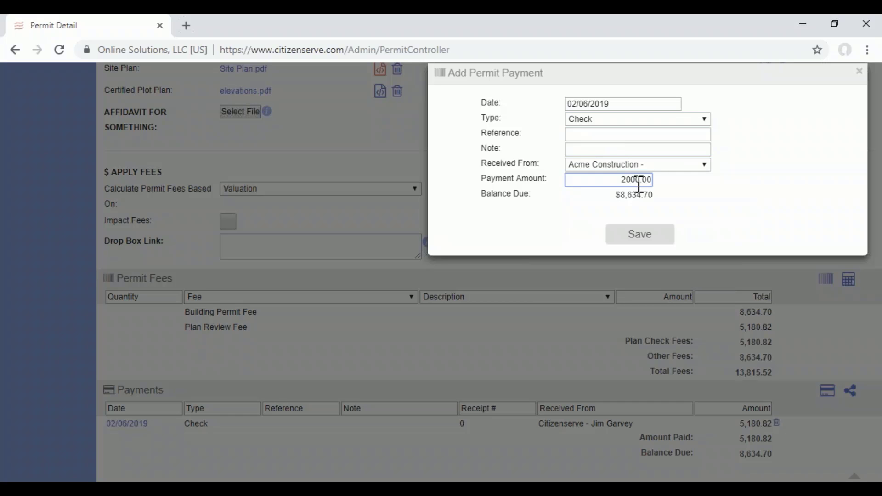
pyautogui.click(644, 238)
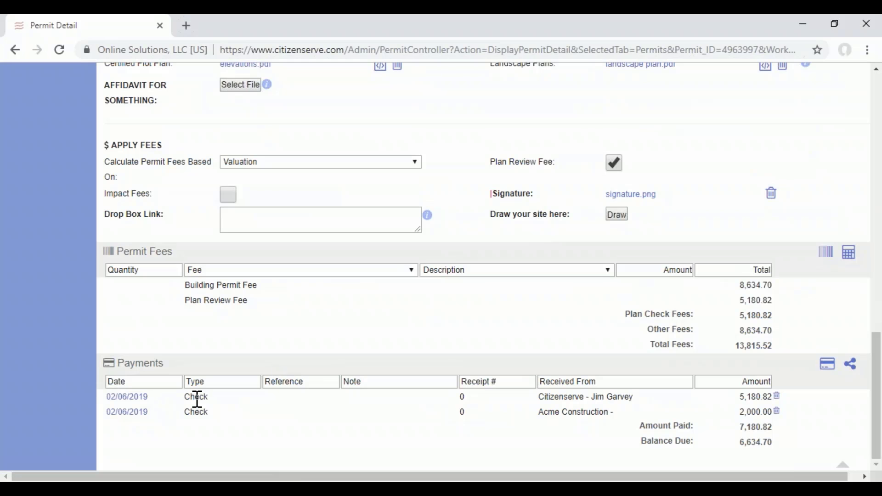
# Inspect the payer of the first listed payment and the latest Payment Added entry in the file's history.
pyautogui.click(543, 398)
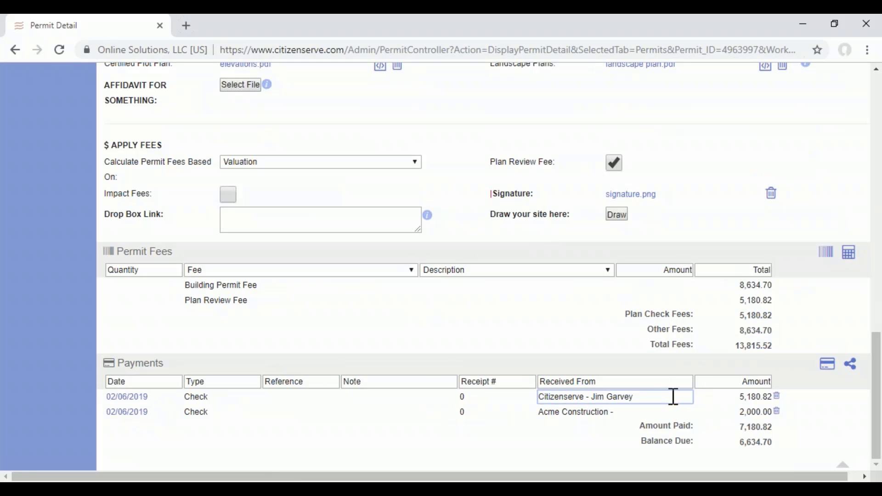
pyautogui.moveTo(671, 395); pyautogui.dragTo(532, 392)
pyautogui.scroll(15, 532, 392)
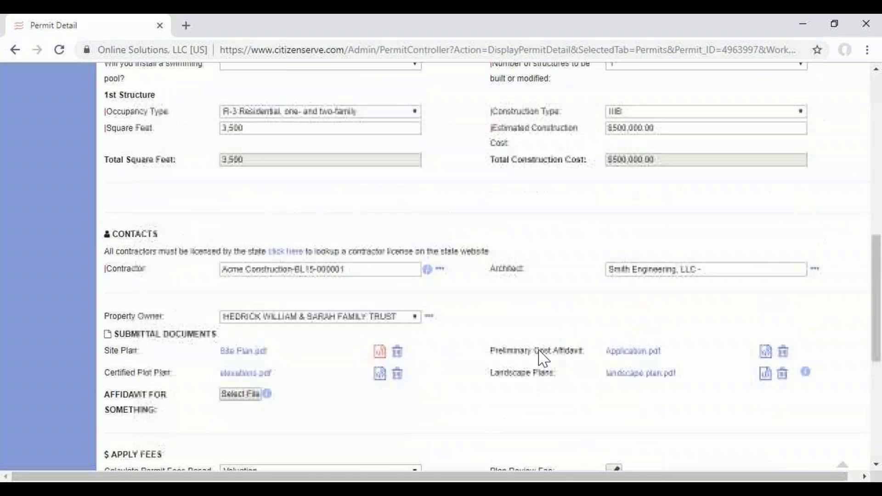
pyautogui.click(662, 190)
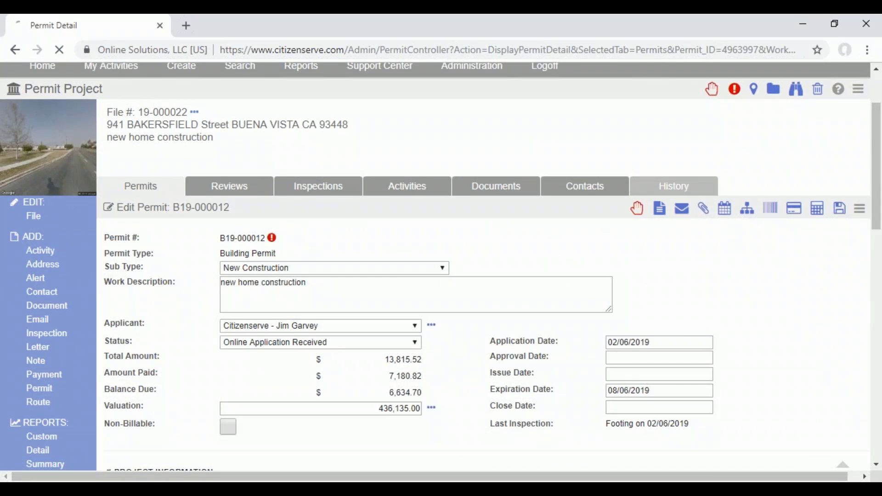
pyautogui.scroll(-3, 600, 281)
pyautogui.scroll(-3, 600, 282)
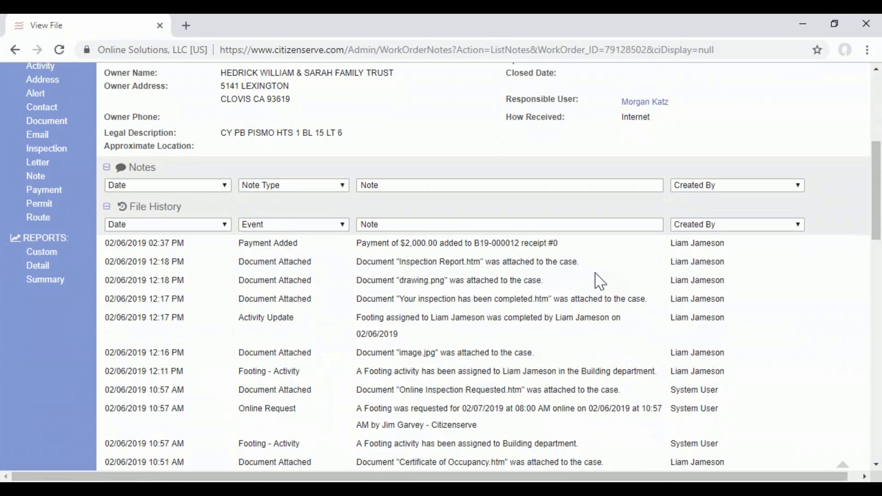
pyautogui.moveTo(670, 244); pyautogui.dragTo(737, 252)
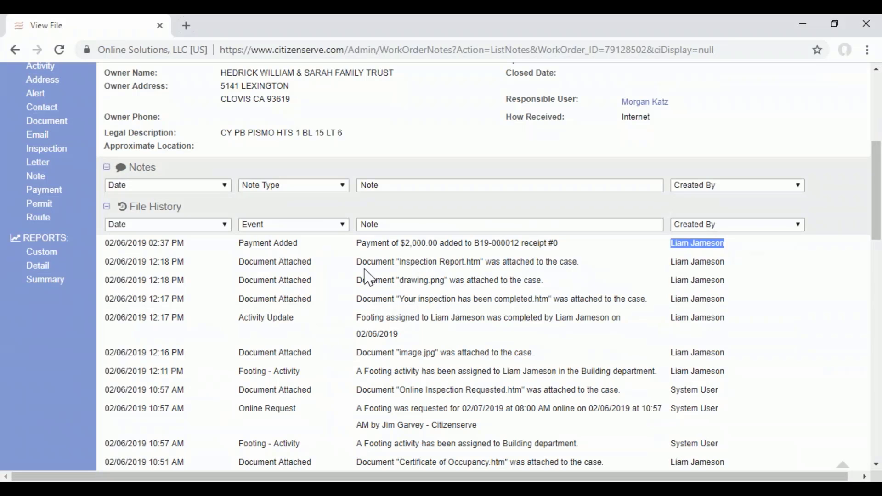
pyautogui.moveTo(239, 243); pyautogui.dragTo(303, 251)
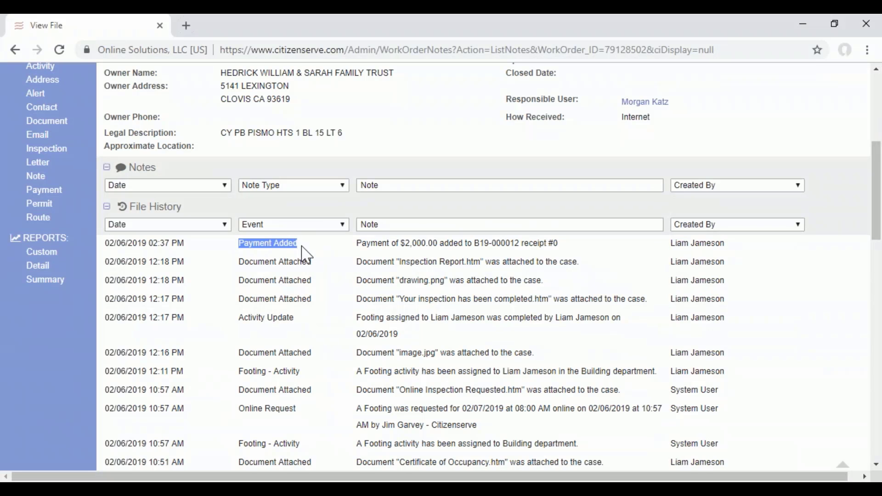
# Search the contacts by the permit applicant's last name and open the contact record belonging to Citizenserve.
pyautogui.scroll(6, 312, 248)
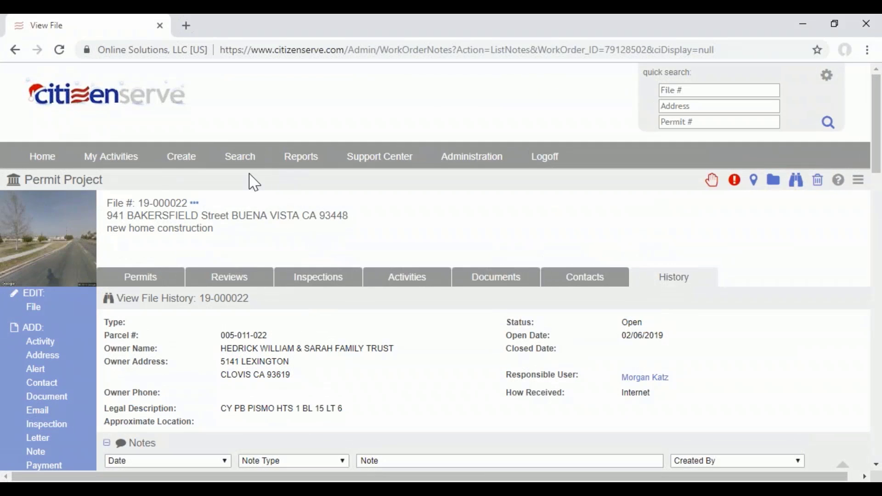
pyautogui.moveTo(250, 164)
pyautogui.click(258, 209)
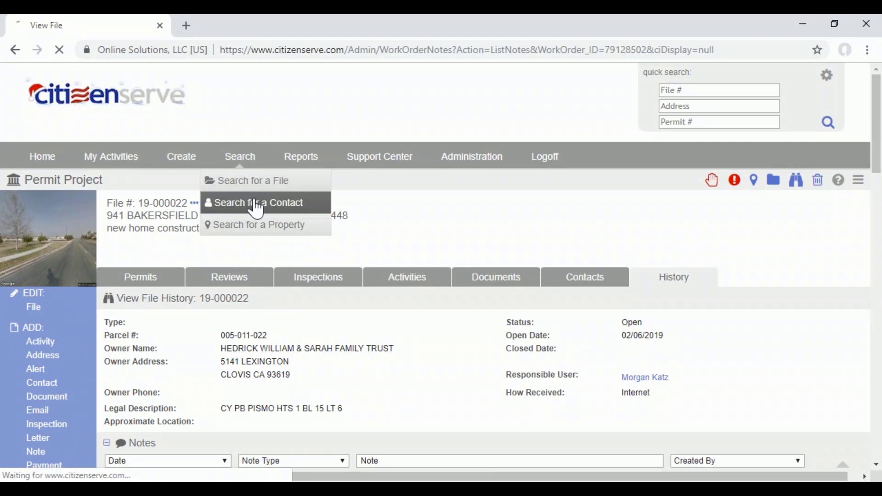
pyautogui.click(432, 213)
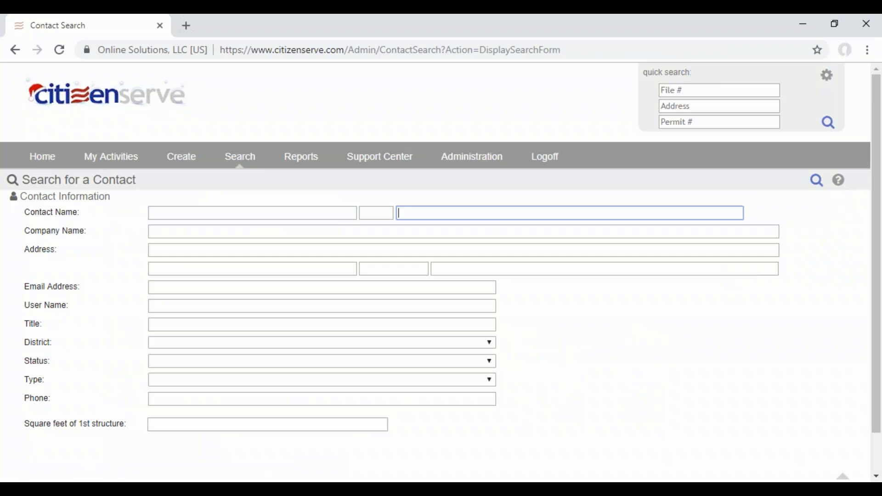
pyautogui.click(341, 228)
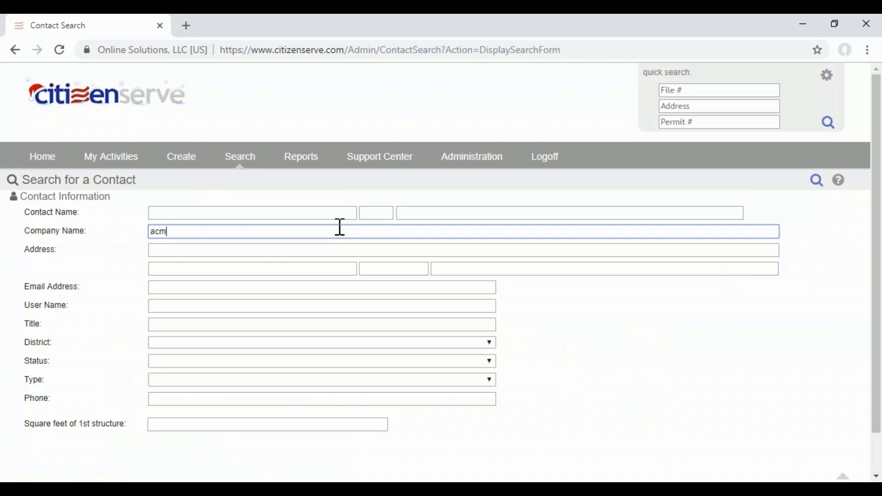
pyautogui.hotkey('shift', 'Tab')
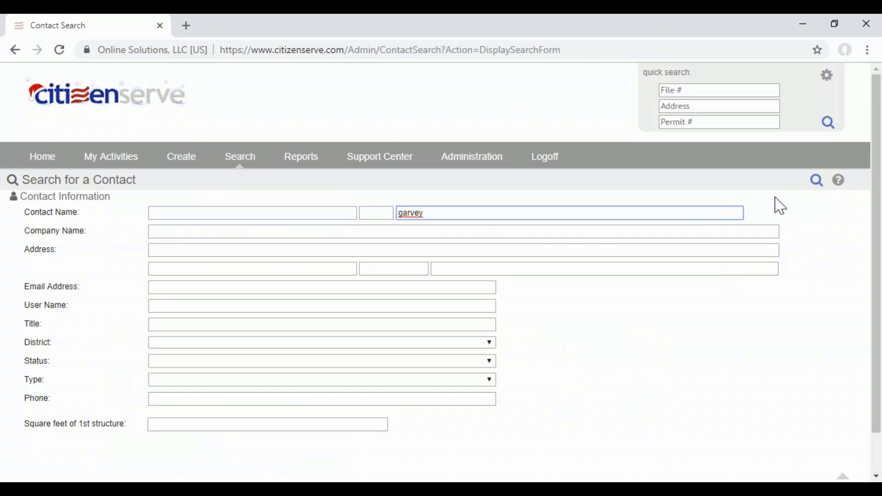
pyautogui.click(817, 181)
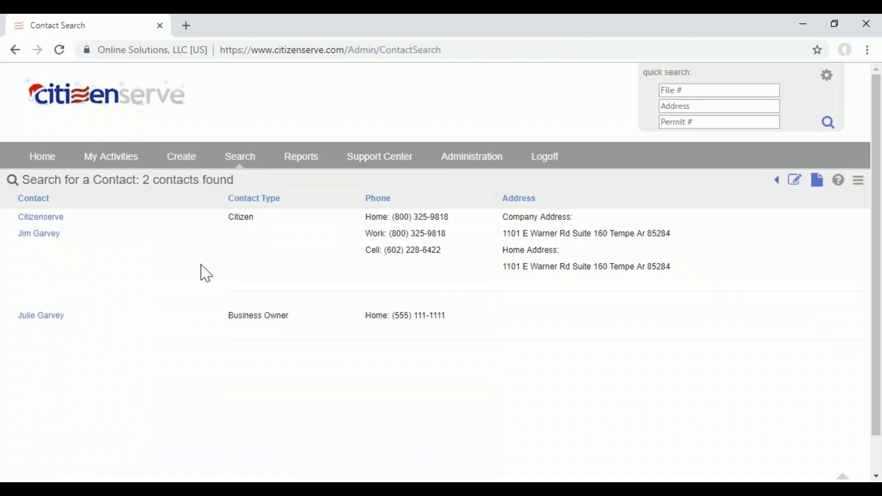
pyautogui.click(49, 237)
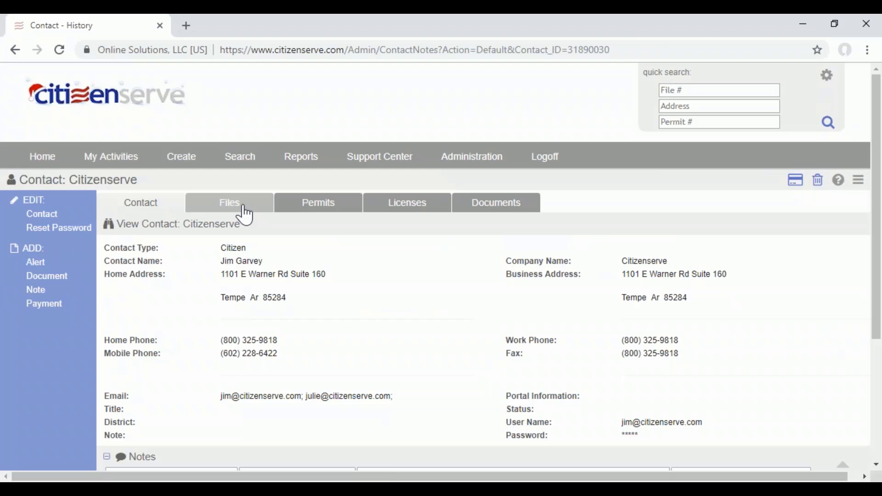
# Start adding a payment from the Citizenserve contact record and check which file types it can be applied to.
pyautogui.moveTo(20, 180); pyautogui.dragTo(64, 181)
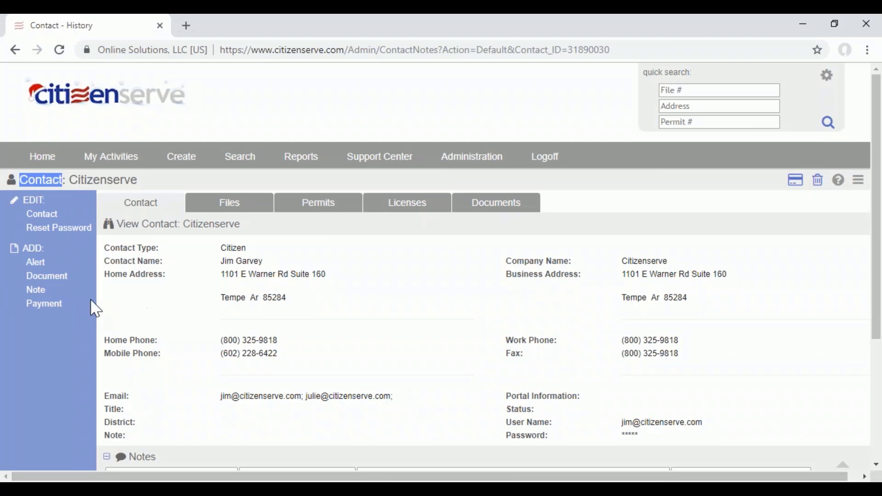
pyautogui.click(50, 305)
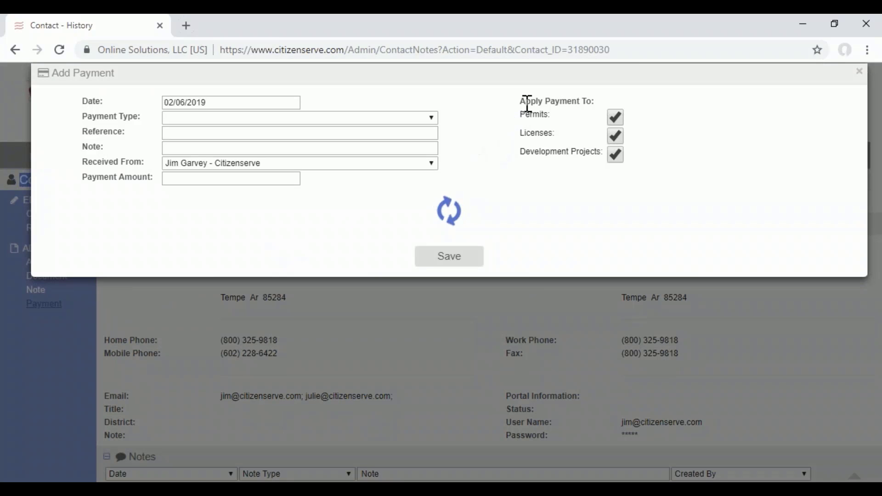
pyautogui.moveTo(521, 100); pyautogui.dragTo(598, 111)
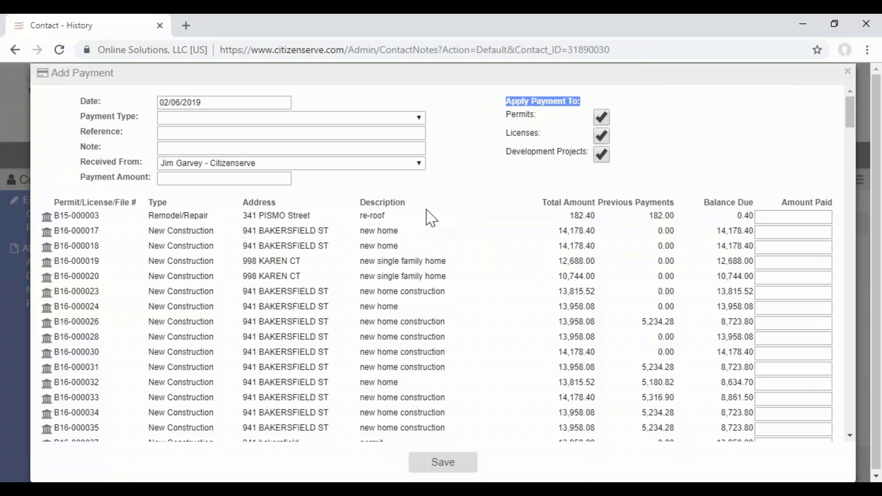
# Examine the contact's permits, licenses and development projects with open balances, including the total balance due.
pyautogui.scroll(-5, 432, 214)
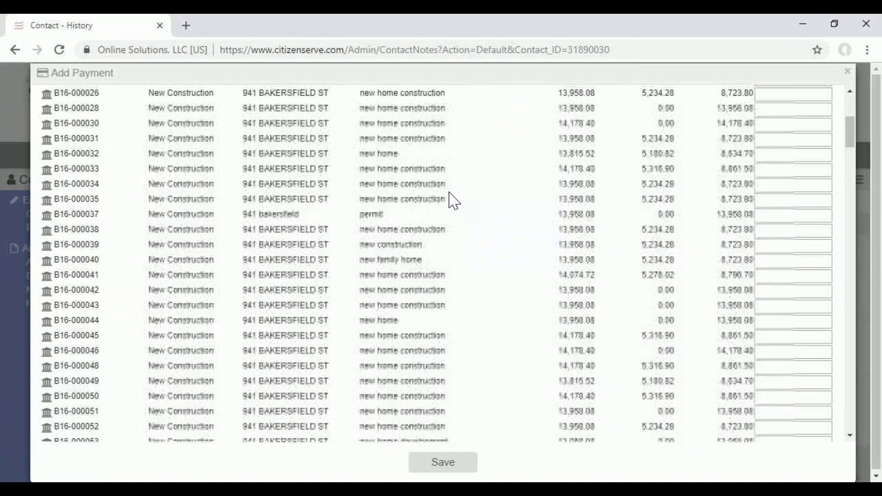
pyautogui.scroll(-10, 453, 201)
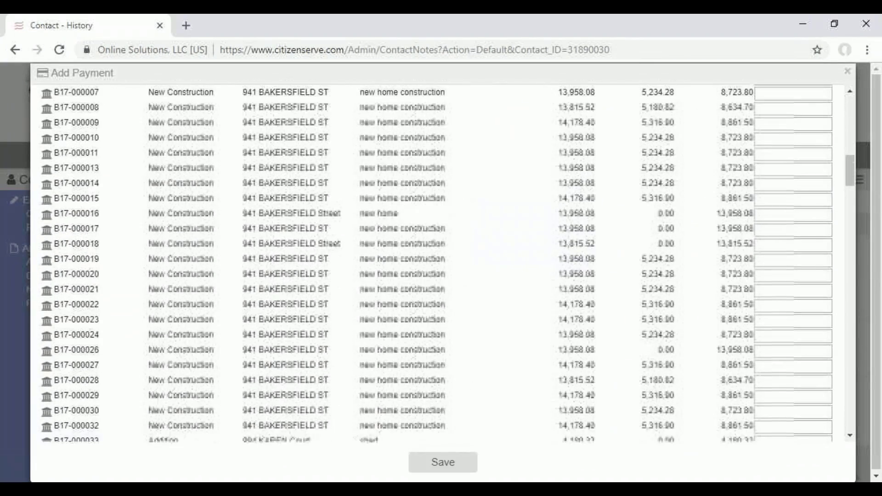
pyautogui.scroll(-20, 441, 262)
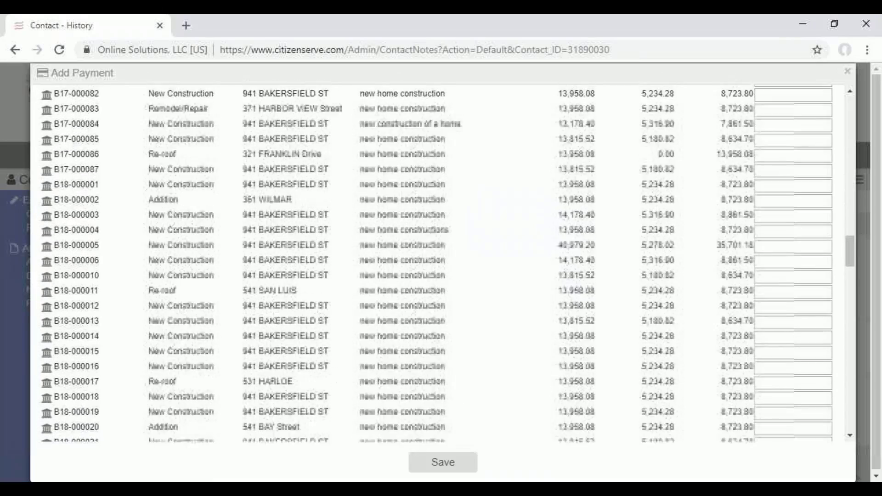
pyautogui.scroll(-4, 640, 331)
pyautogui.scroll(-1, 849, 276)
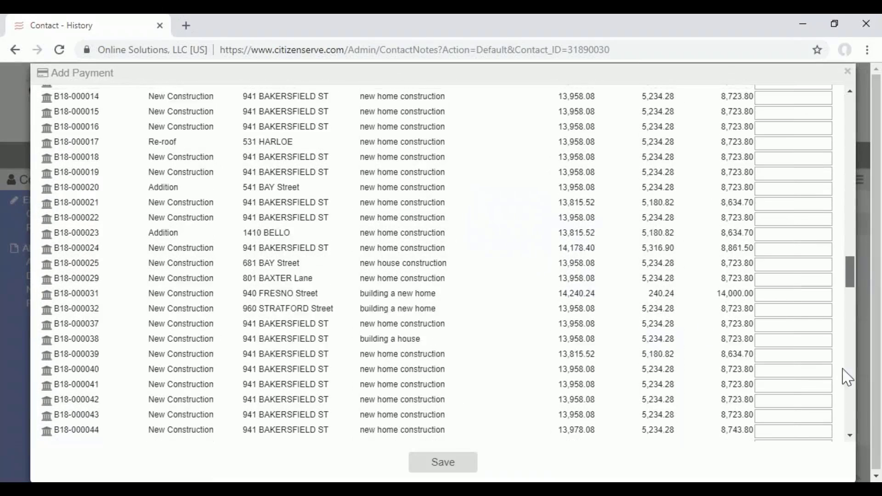
pyautogui.scroll(-10, 843, 370)
pyautogui.doubleClick(720, 436)
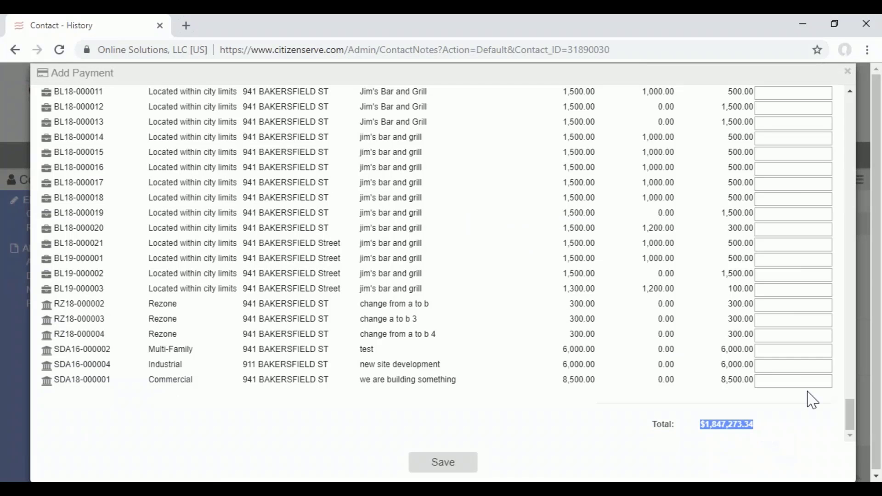
pyautogui.moveTo(851, 410); pyautogui.dragTo(849, 98)
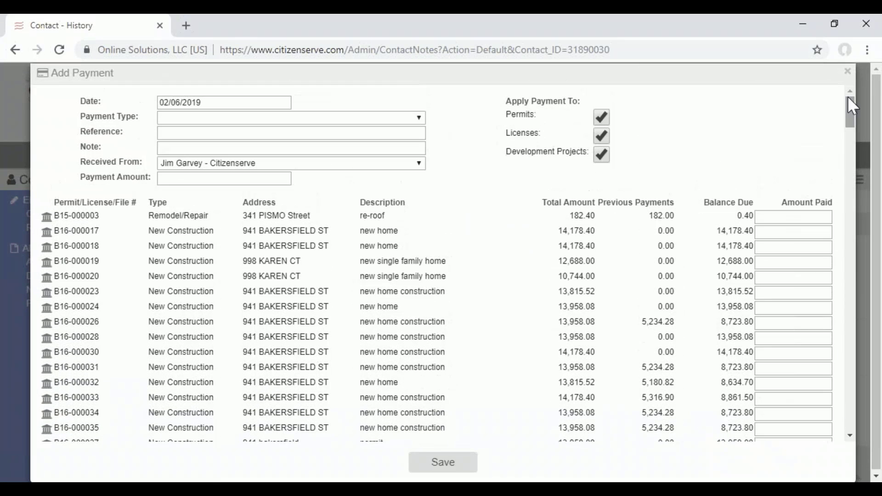
# Enter a payment amount of 1.00, copy the total balance due and check how the amount is distributed across the files.
pyautogui.click(242, 177)
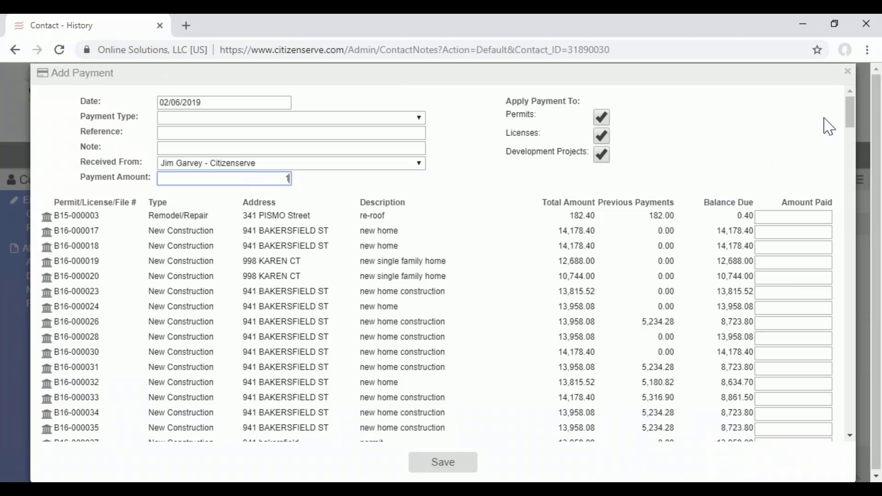
pyautogui.moveTo(853, 109); pyautogui.dragTo(850, 429)
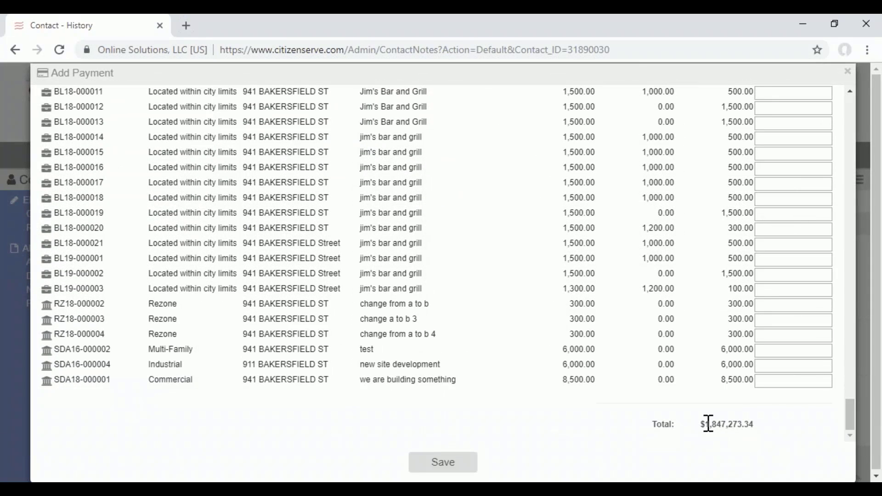
pyautogui.moveTo(708, 424); pyautogui.dragTo(745, 428)
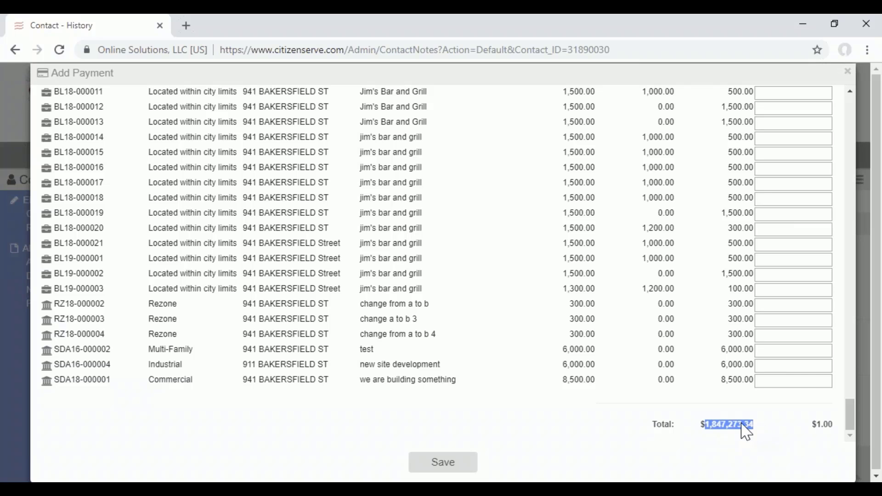
pyautogui.rightClick(743, 425)
pyautogui.click(751, 359)
pyautogui.scroll(12, 719, 319)
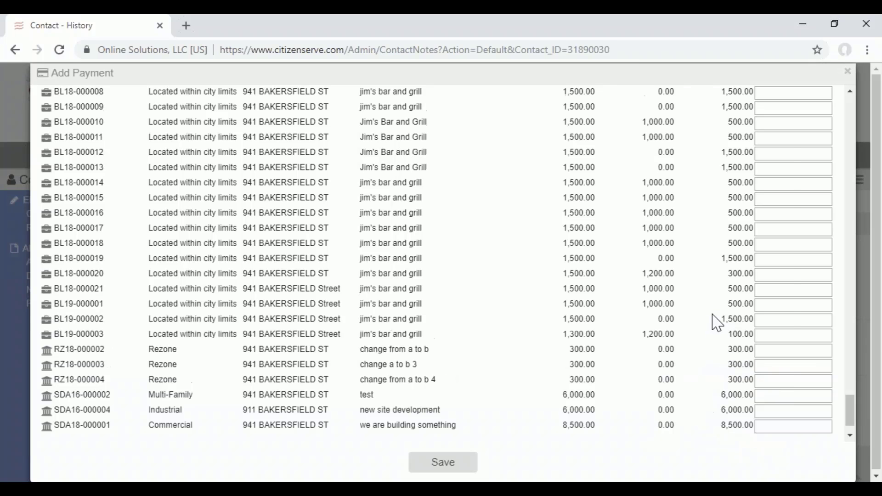
pyautogui.scroll(15, 502, 237)
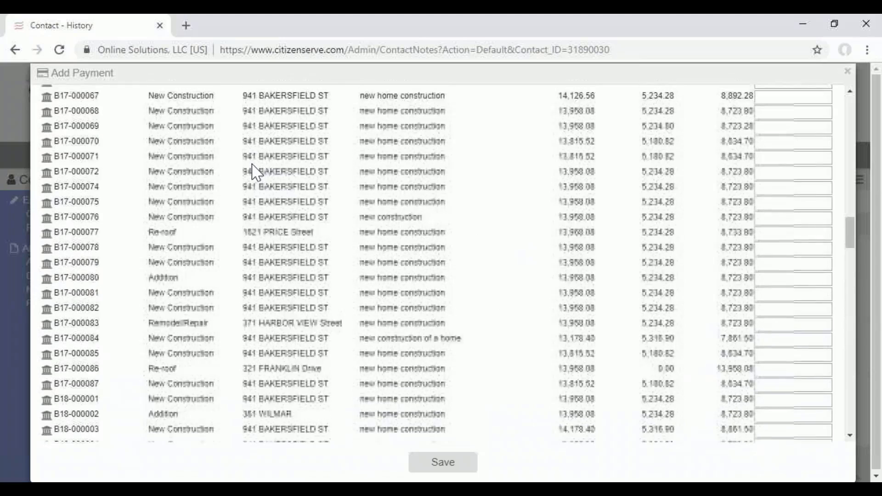
pyautogui.scroll(15, 248, 166)
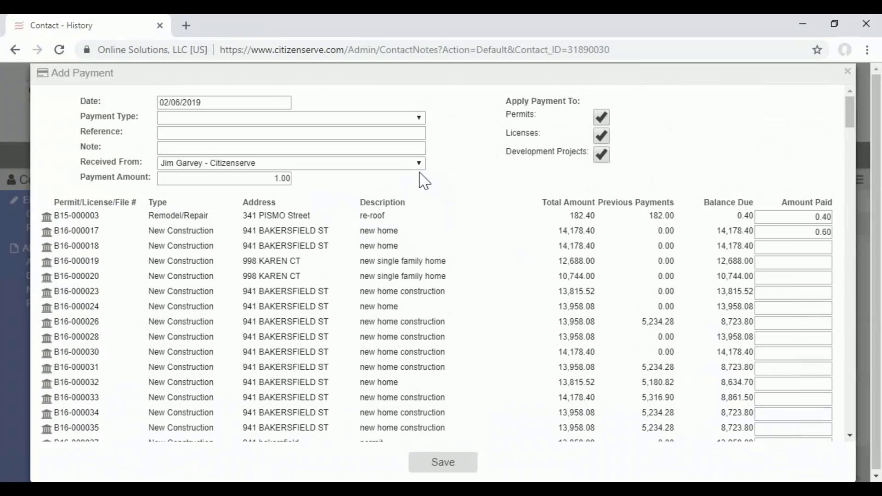
# Restrict the payment to permits by excluding licenses and development projects, and copy the total balance due.
pyautogui.click(603, 157)
pyautogui.click(605, 138)
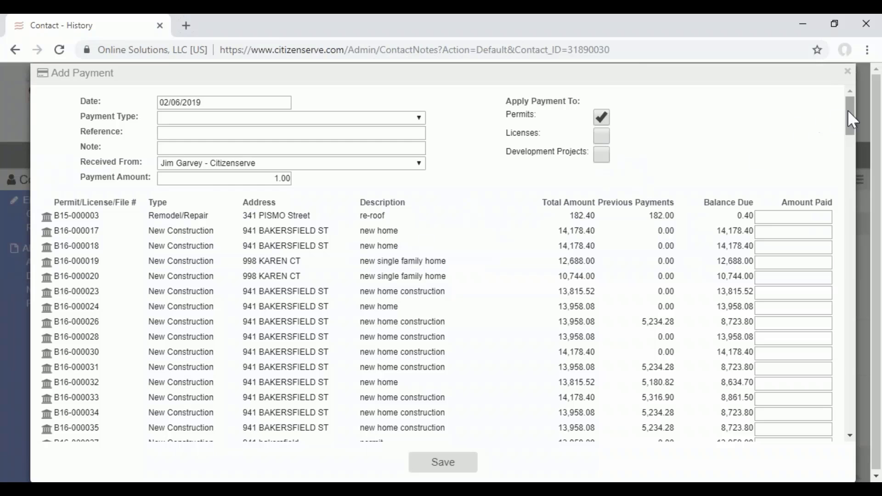
pyautogui.moveTo(851, 119); pyautogui.dragTo(699, 469)
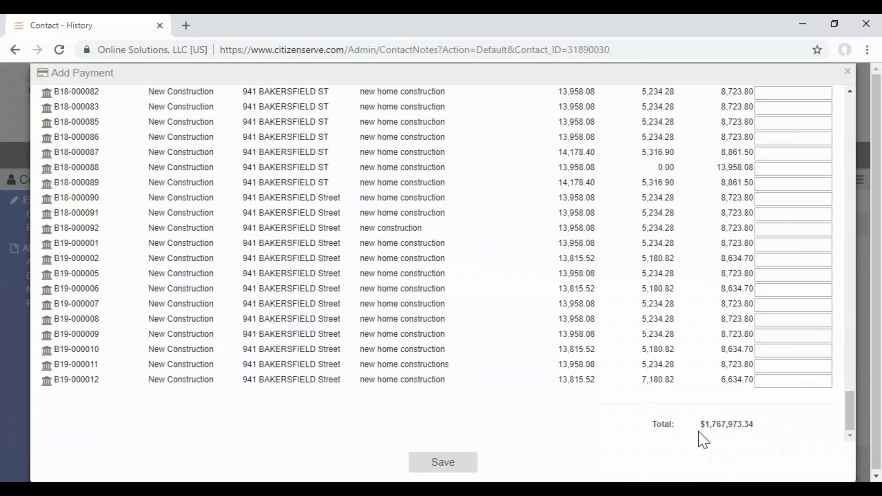
pyautogui.moveTo(705, 426); pyautogui.dragTo(843, 89)
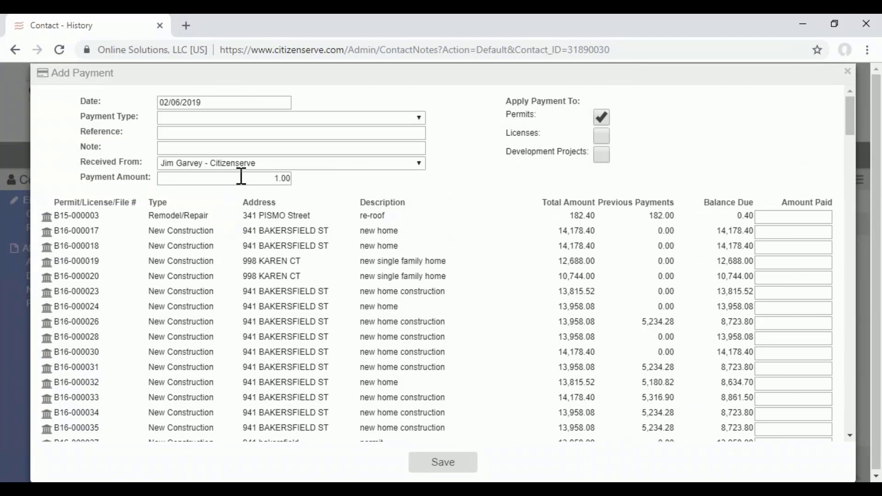
# Set the payment amount to 1,767,973.34 and save the payment.
pyautogui.moveTo(240, 178); pyautogui.dragTo(305, 179)
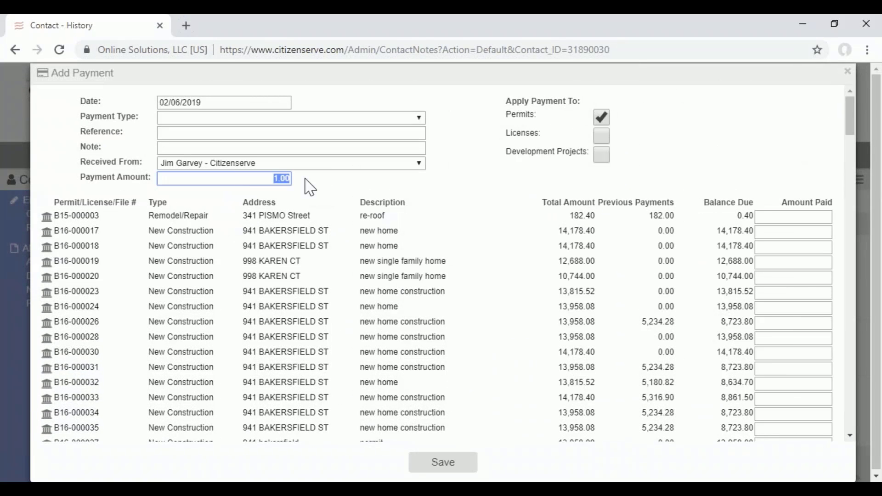
pyautogui.hotkey('ctrl', 'v')
pyautogui.press('BackSpace')
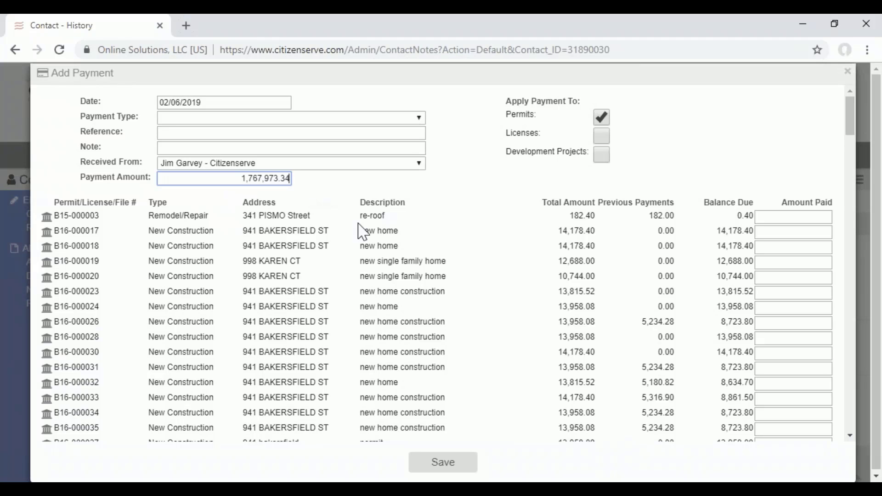
pyautogui.click(455, 464)
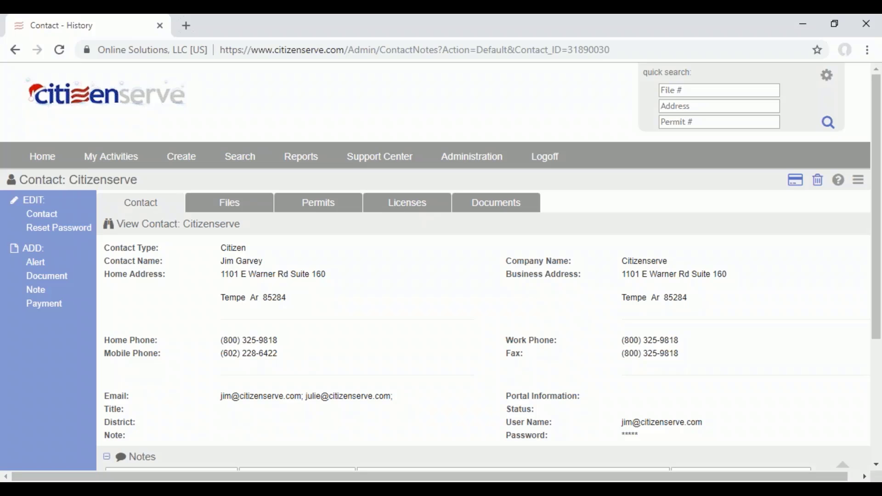
# Return from the citizen portal to the administration site and expand the Payment Options in the Buena Vista-Root portal configuration.
pyautogui.click(120, 95)
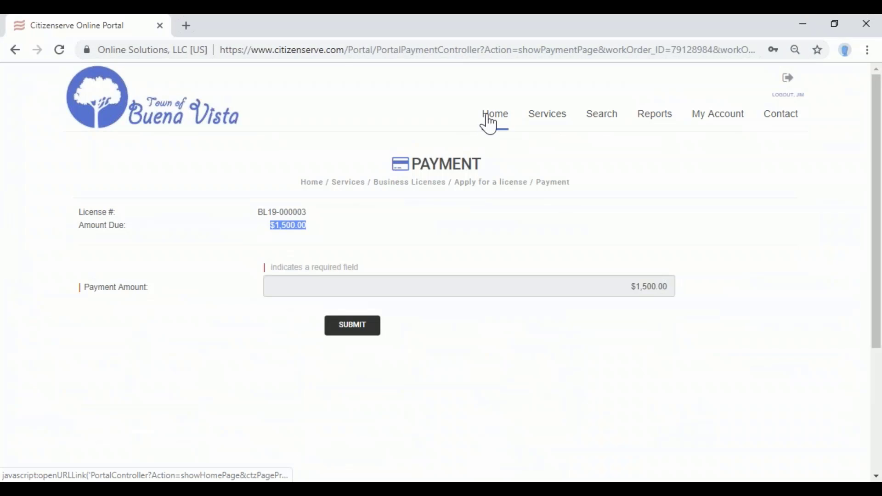
pyautogui.click(806, 31)
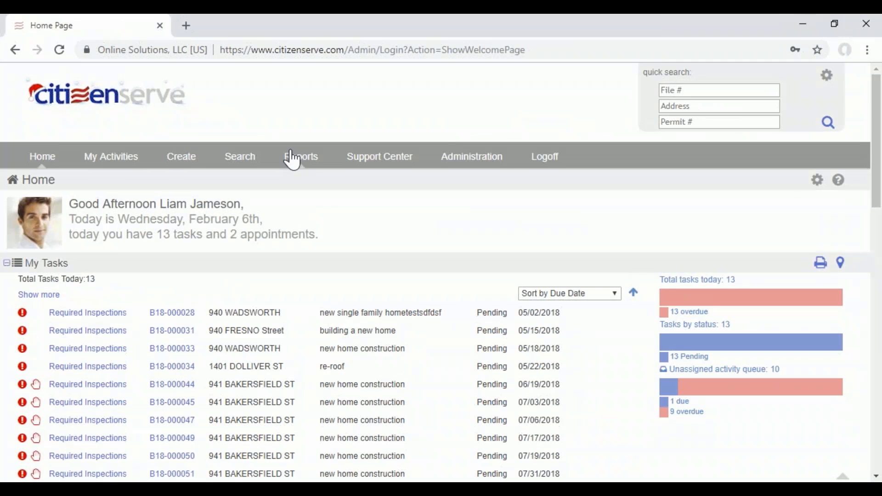
pyautogui.click(473, 158)
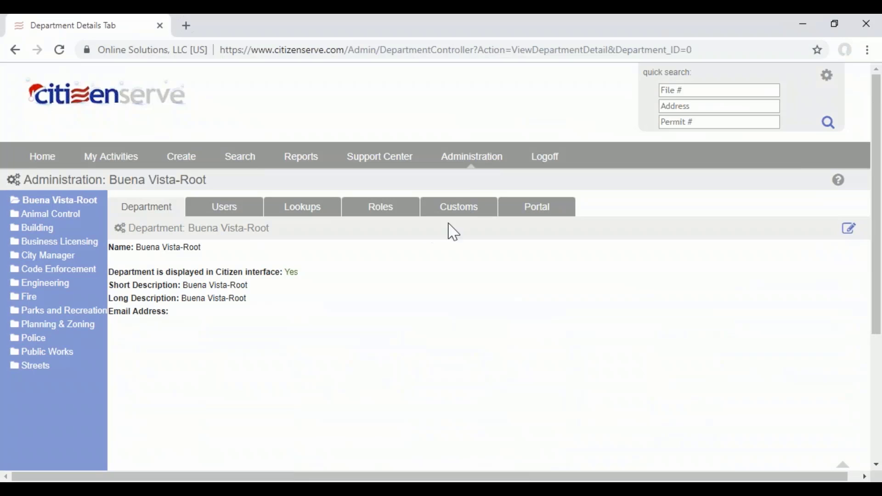
pyautogui.click(537, 215)
pyautogui.scroll(-3, 504, 299)
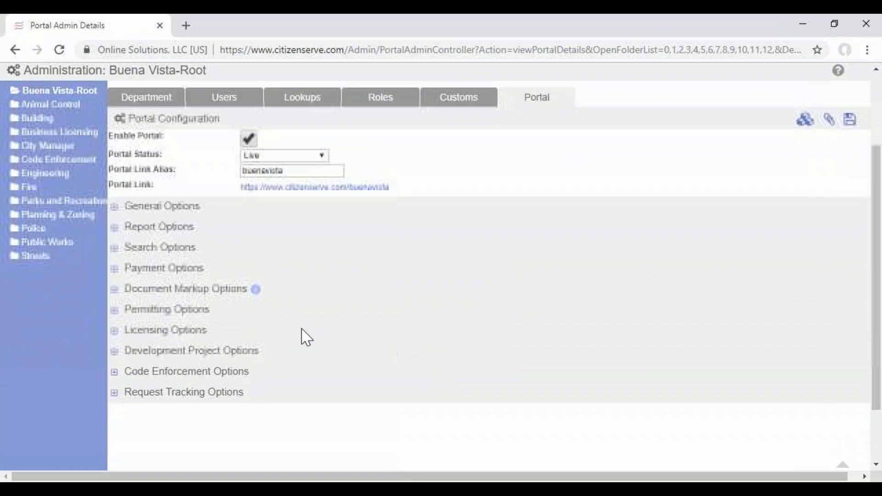
pyautogui.click(114, 270)
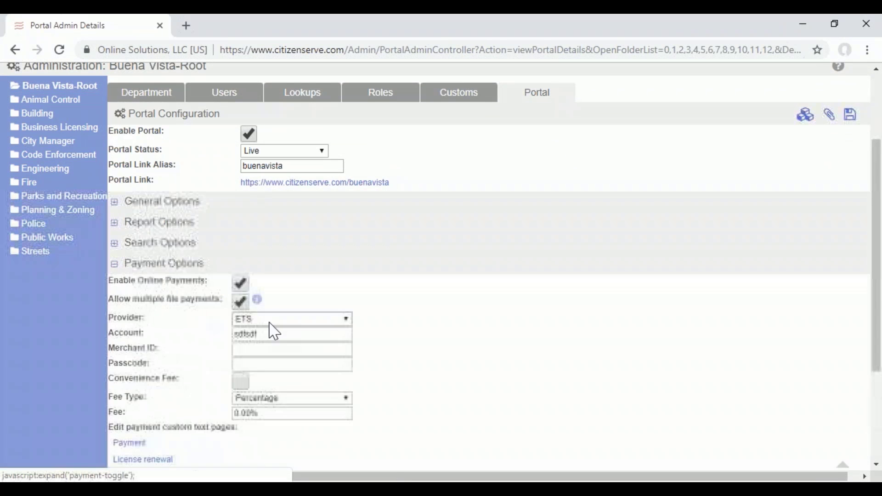
pyautogui.scroll(-2, 459, 321)
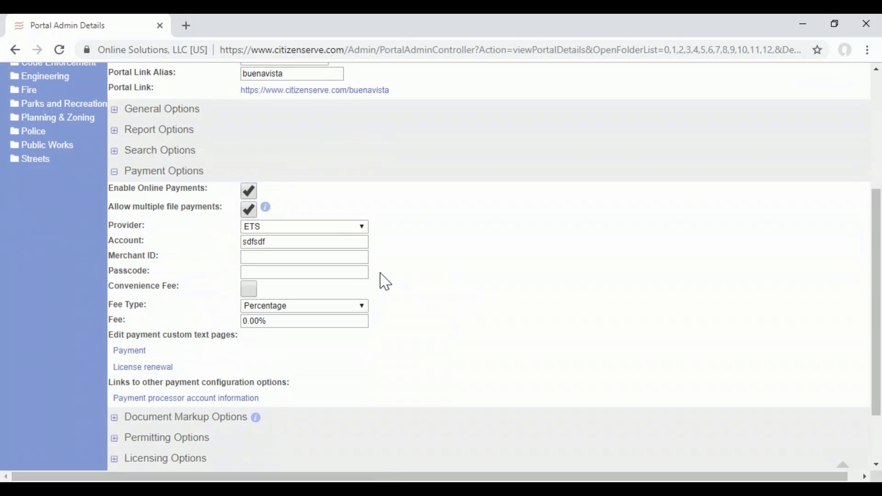
# Review the available payment providers and the departments' payment processor account information, and close it without saving.
pyautogui.click(313, 227)
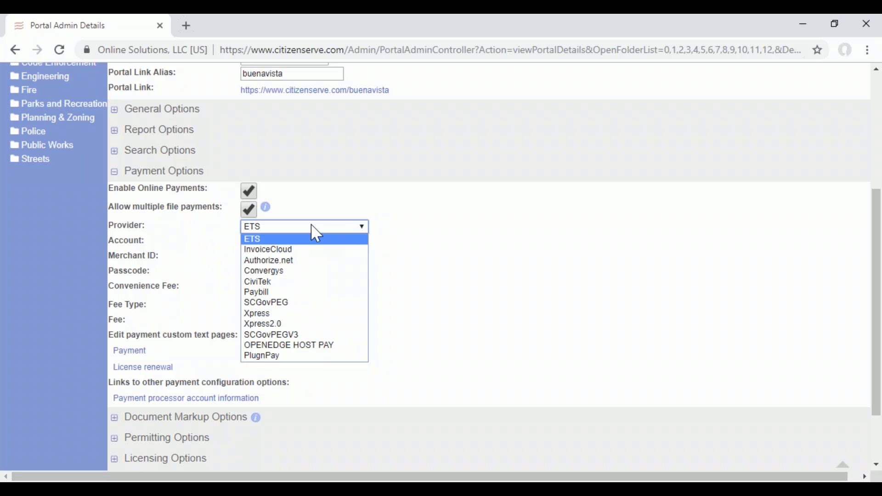
pyautogui.click(184, 407)
pyautogui.click(184, 408)
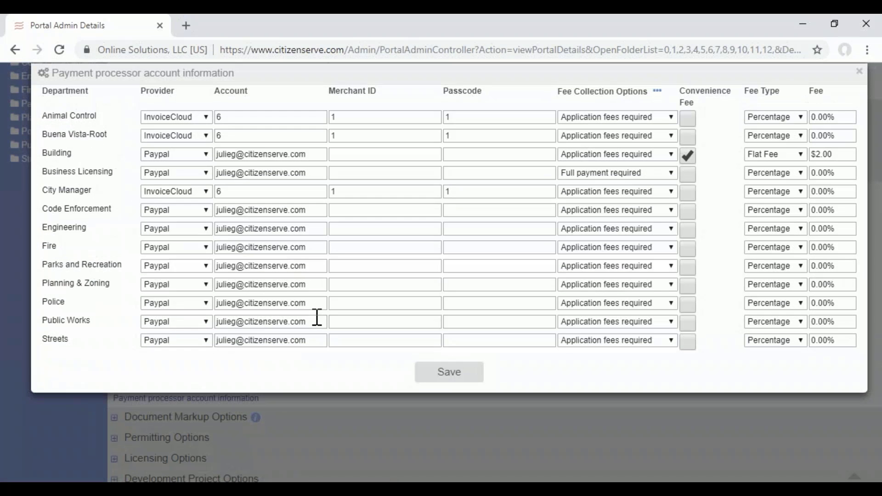
pyautogui.click(207, 118)
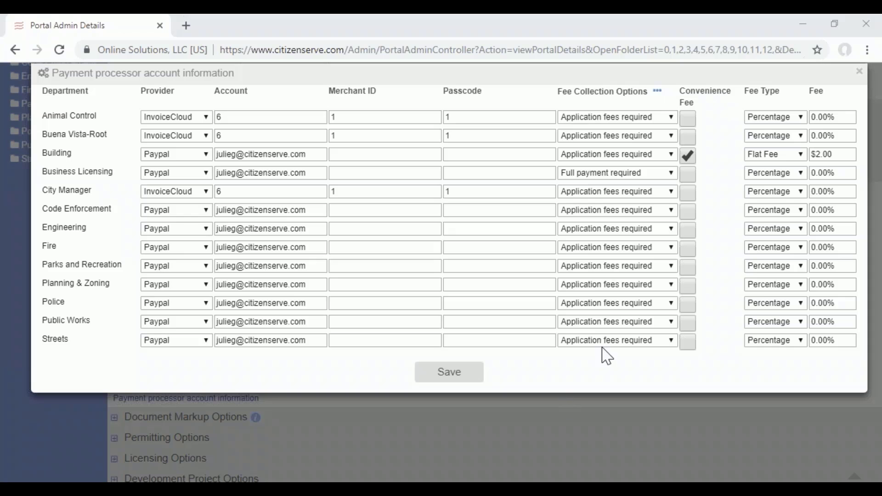
pyautogui.click(860, 71)
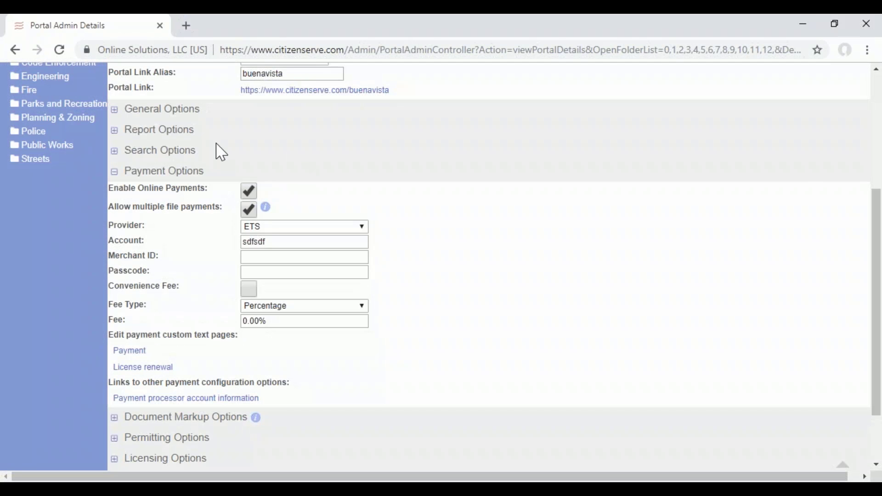
# Search the contacts for the company name "acme".
pyautogui.scroll(5, 221, 152)
pyautogui.moveTo(110, 158)
pyautogui.moveTo(232, 157)
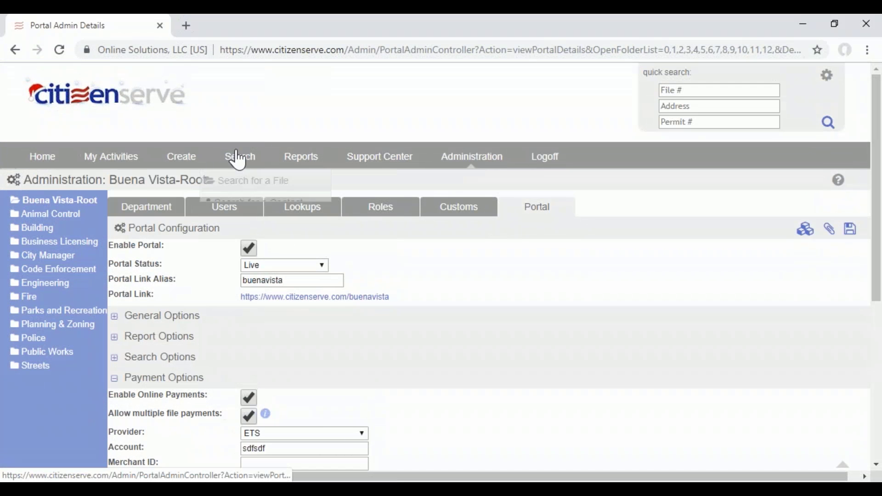
pyautogui.click(251, 214)
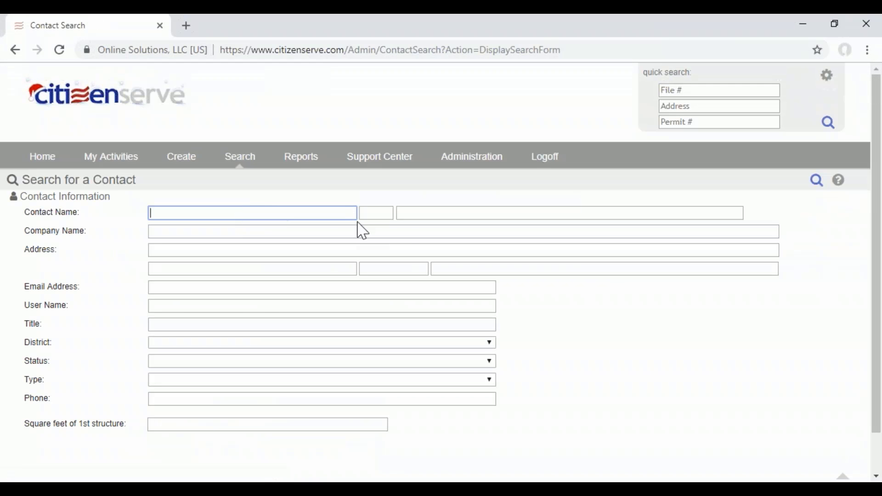
pyautogui.click(406, 235)
pyautogui.write('acme')
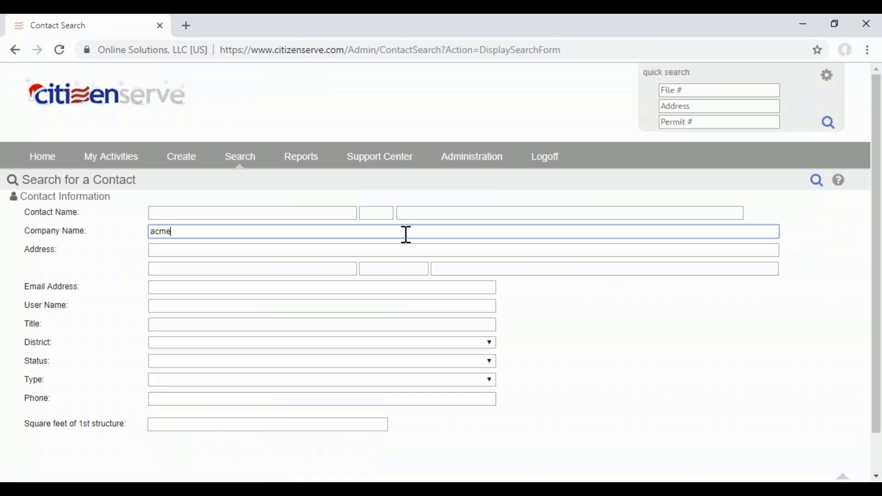
pyautogui.click(818, 182)
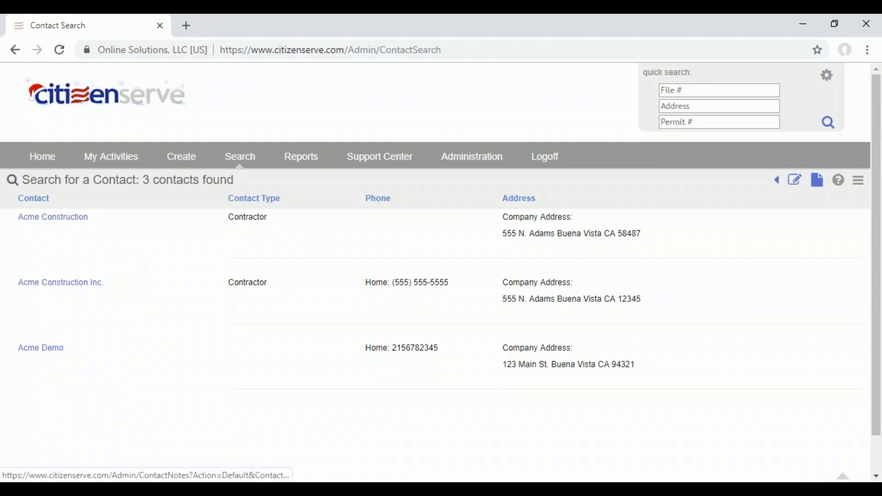
# Open the Acme Construction Inc. contact and bring up its form for adding a payment.
pyautogui.click(72, 292)
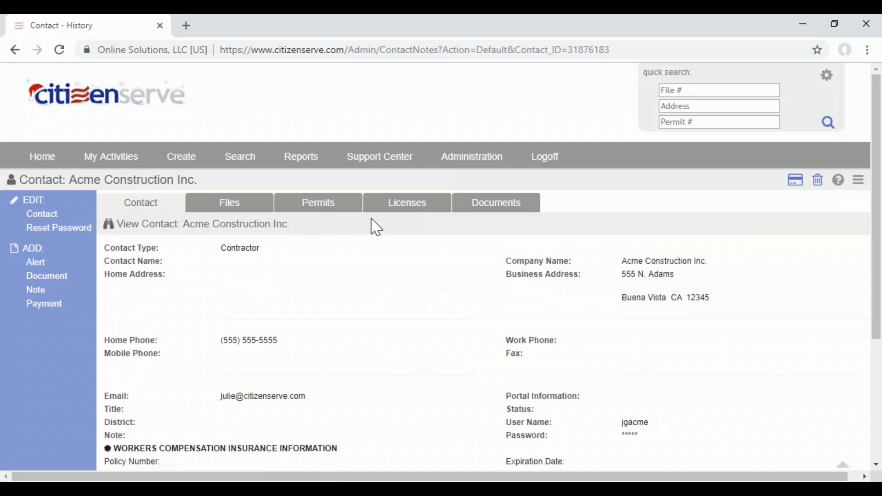
pyautogui.click(39, 305)
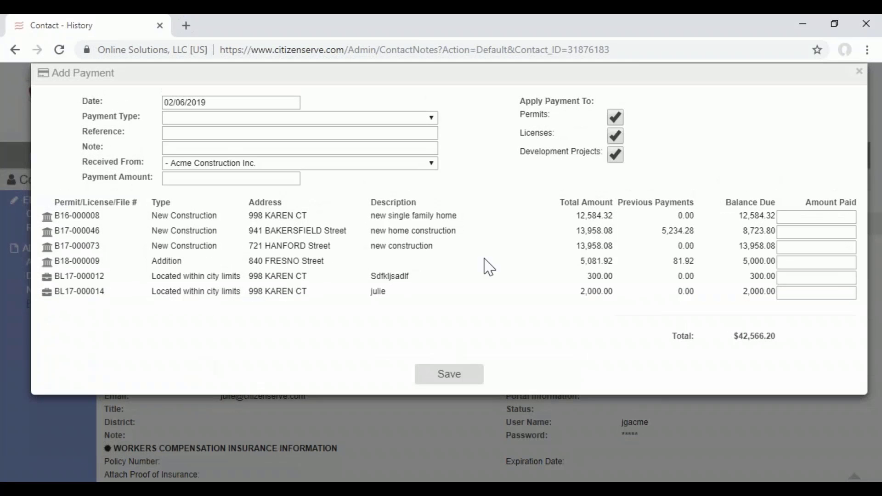
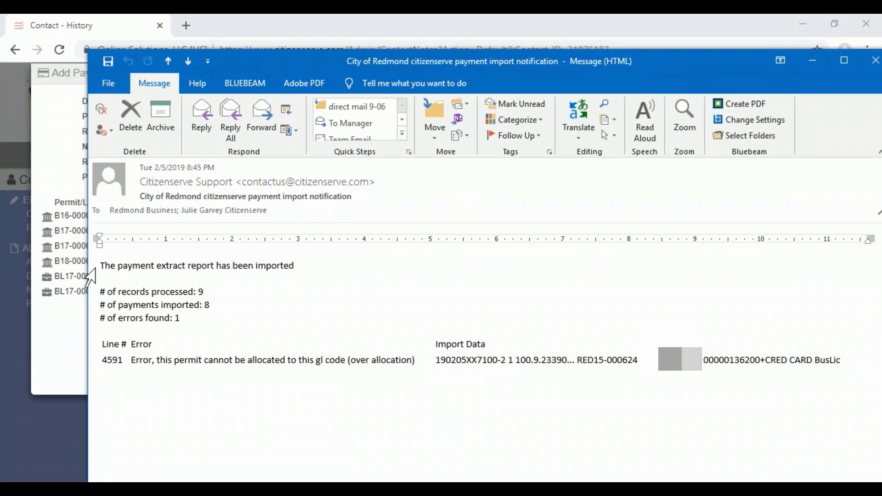
# Examine the payment import notification email, highlighting the import statement, the record and error counts, the error line and the Import Data heading.
pyautogui.moveTo(100, 267); pyautogui.dragTo(309, 263)
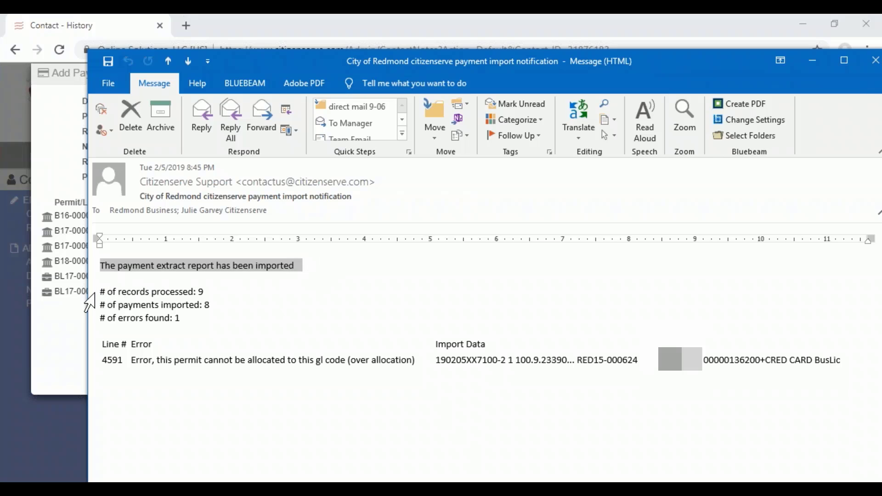
pyautogui.moveTo(101, 292); pyautogui.dragTo(208, 323)
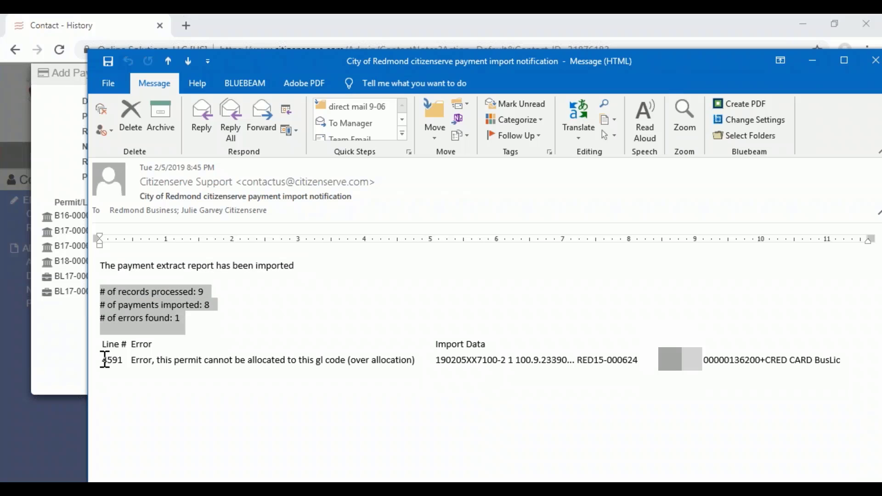
pyautogui.moveTo(103, 360); pyautogui.dragTo(301, 367)
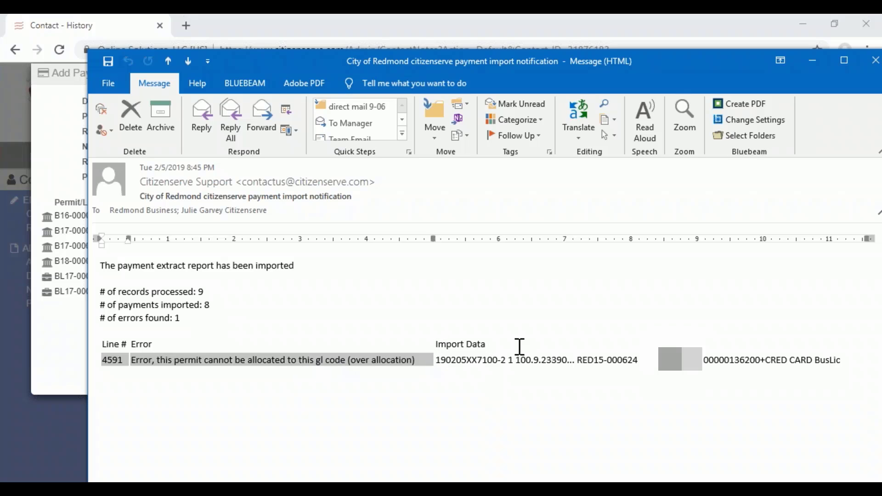
pyautogui.moveTo(495, 346); pyautogui.dragTo(435, 346)
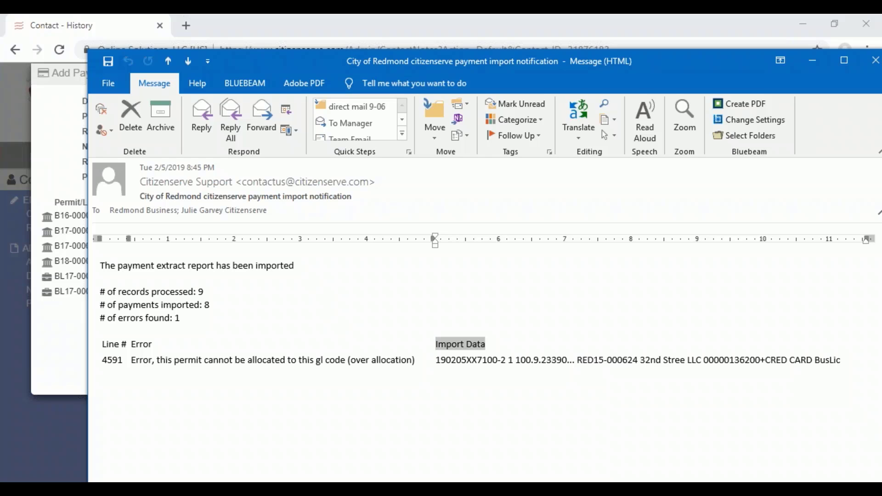
# Close the payment import notification email and move the building elevation PDF window out of the way to return to the Add Payment form.
pyautogui.click(875, 64)
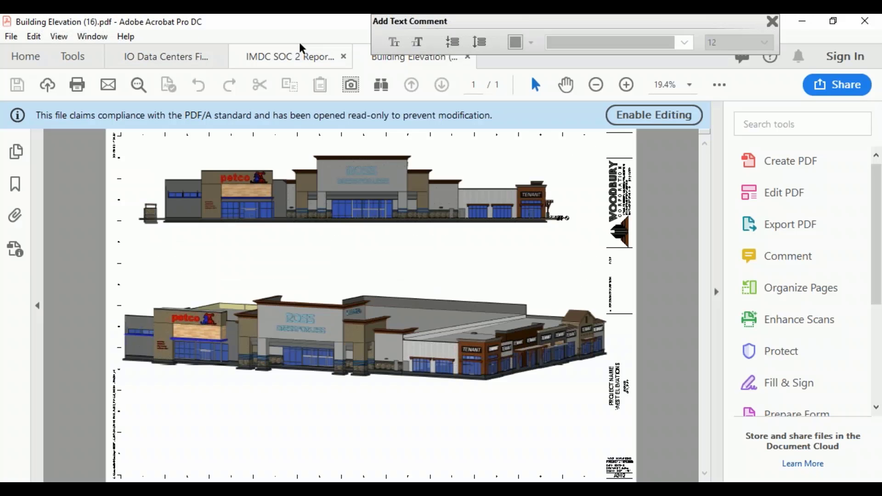
pyautogui.doubleClick(290, 22)
pyautogui.moveTo(374, 81); pyautogui.dragTo(881, 161)
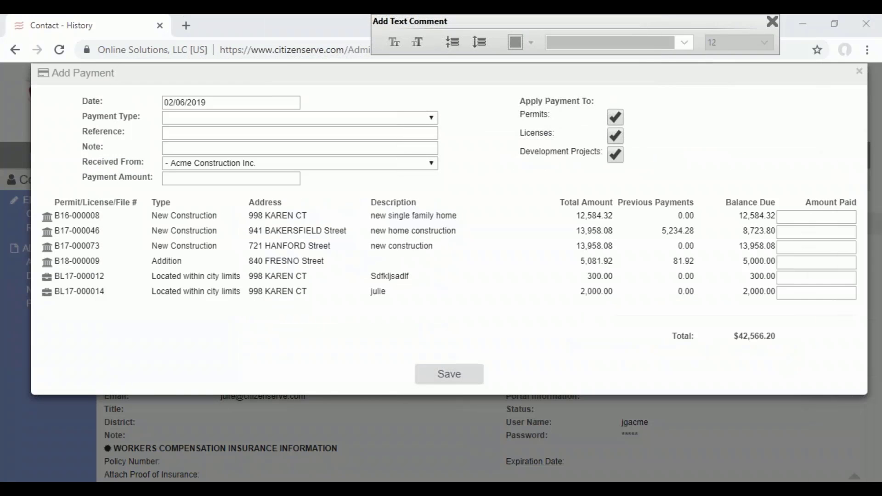